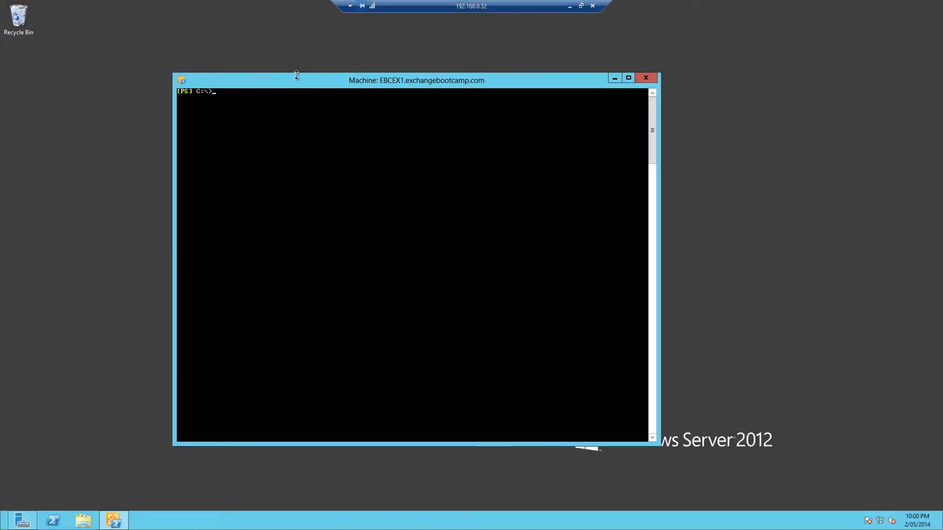
List the copy status of all mailbox databases with Get-MailboxDatabaseCopyStatus *
left_click_drag(309, 81, 343, 50)
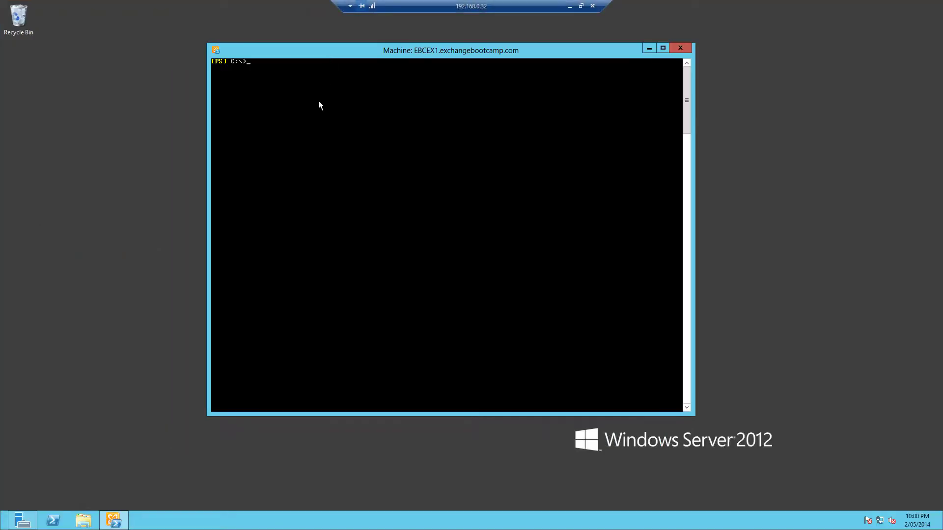
type("get-mailbo")
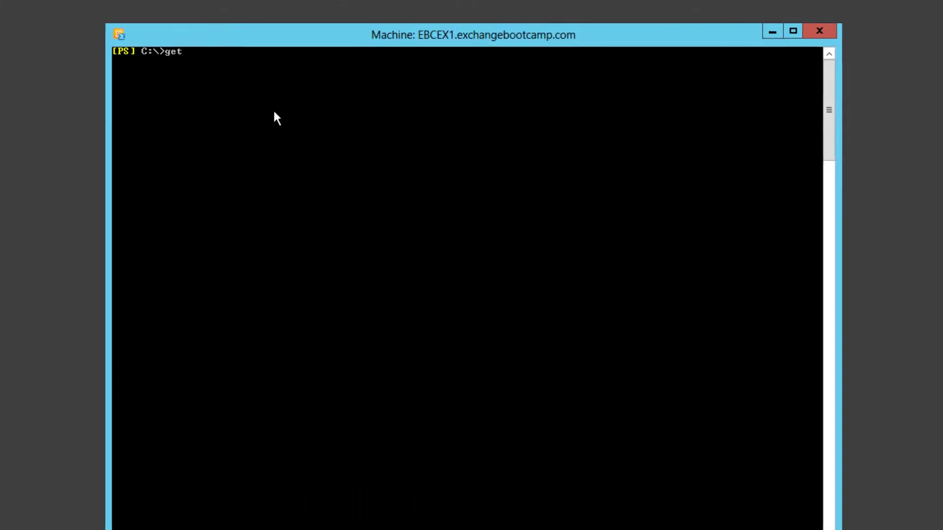
type("xd")
key("Tab")
key("Tab")
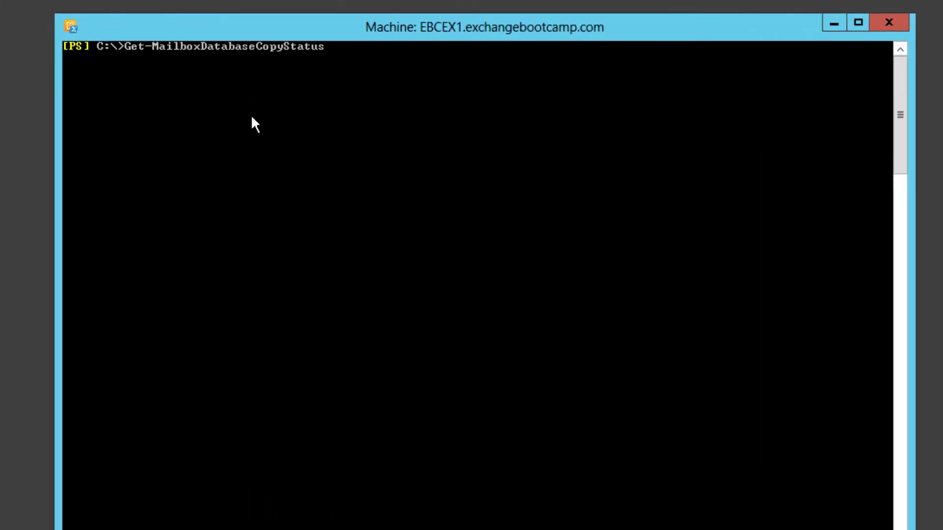
type("*")
key("Return")
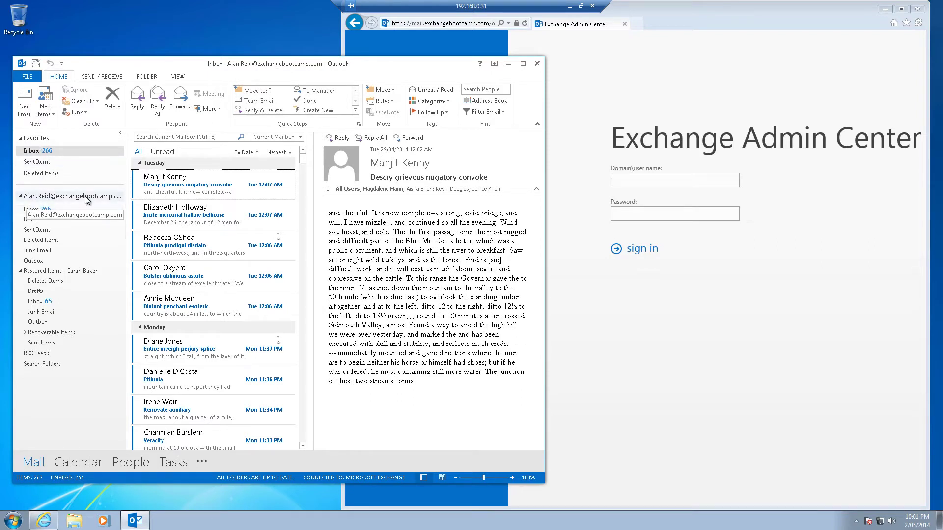
Sign in to Exchange Admin Center as the domain administrator, declining to save the password
left_click(665, 22)
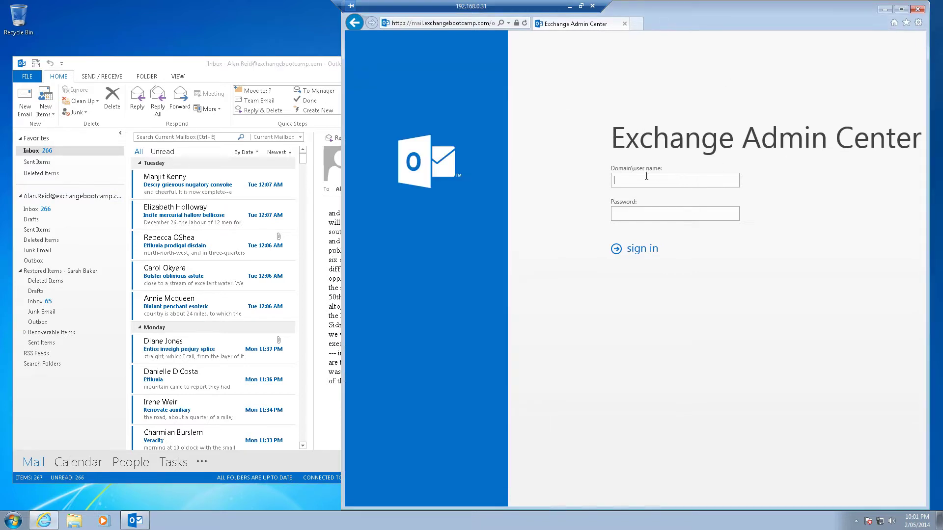
type("ebc\\administrator")
key("Tab")
type("••••••")
key("Return")
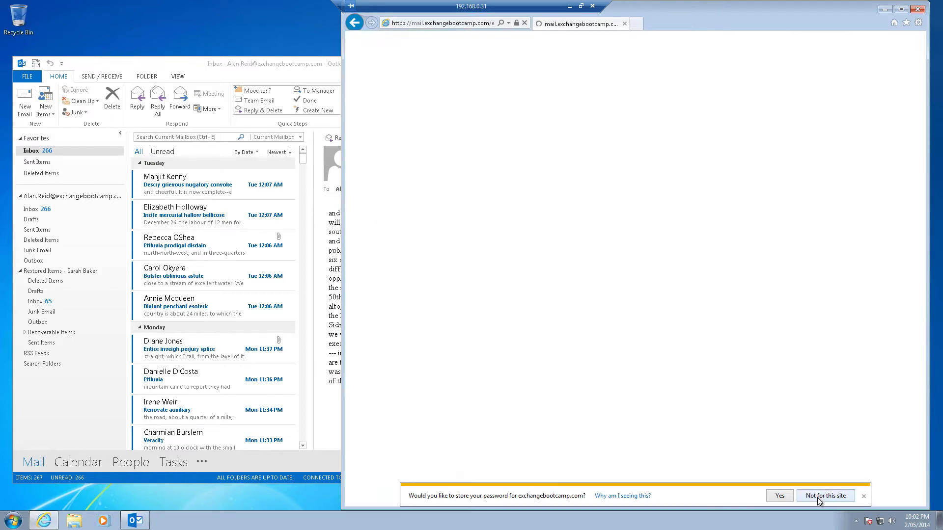
left_click(817, 496)
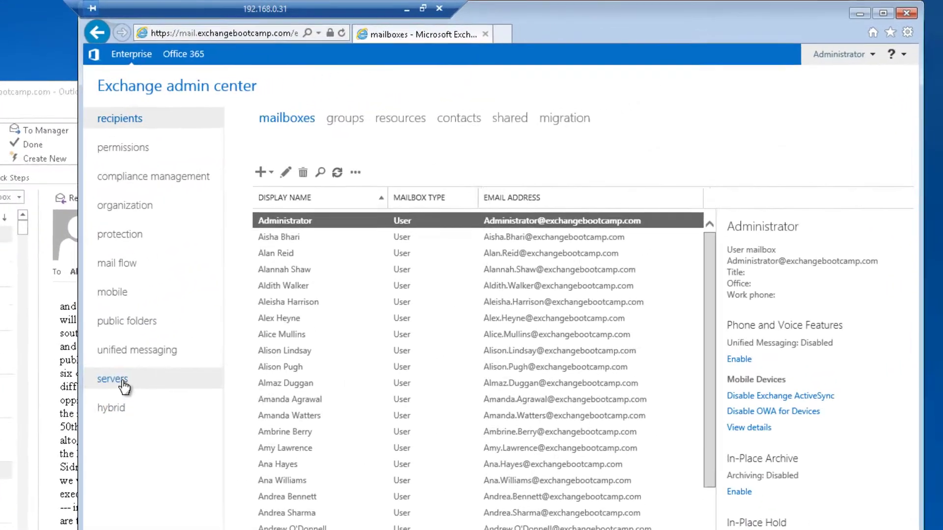
Show the servers databases list with ArchiveDB, DB1 and DB2 on EBCEX1
left_click(122, 386)
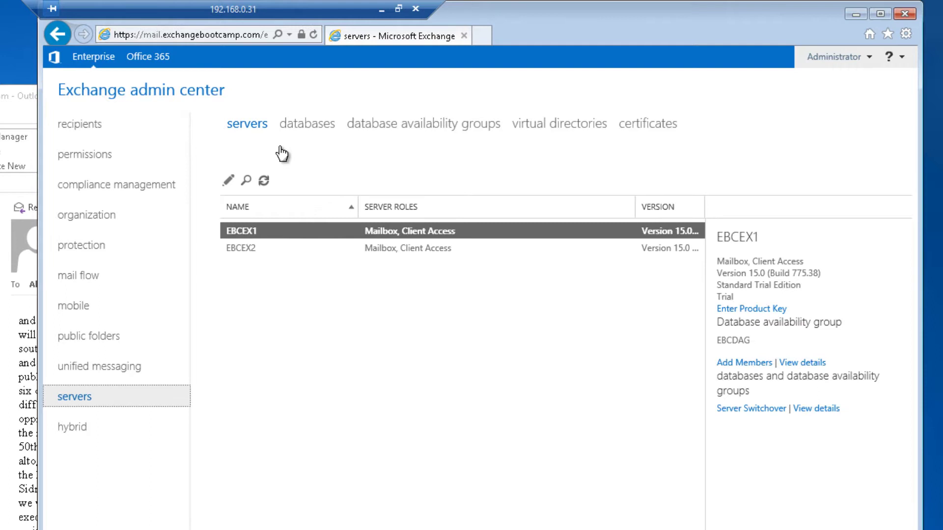
left_click(307, 128)
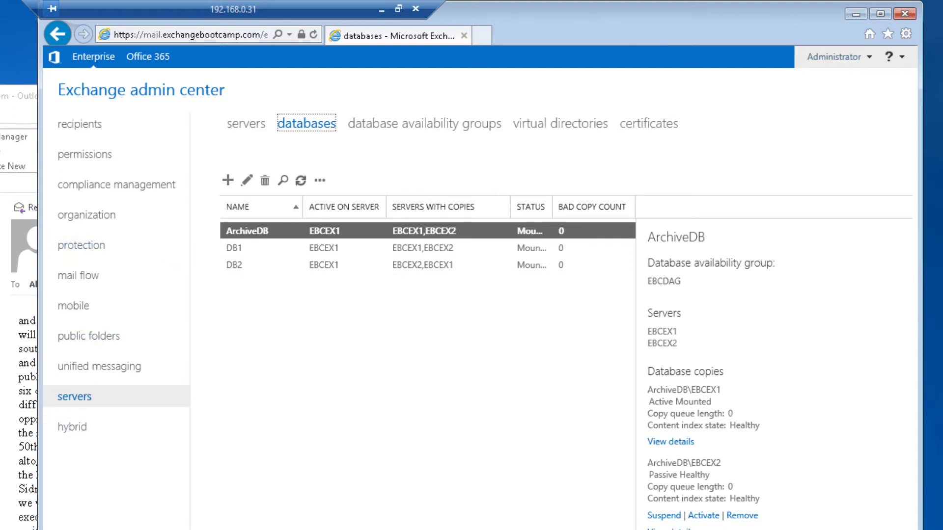
Confirm the user's mailbox is on database DB1, then cancel the properties without changes
left_click(87, 130)
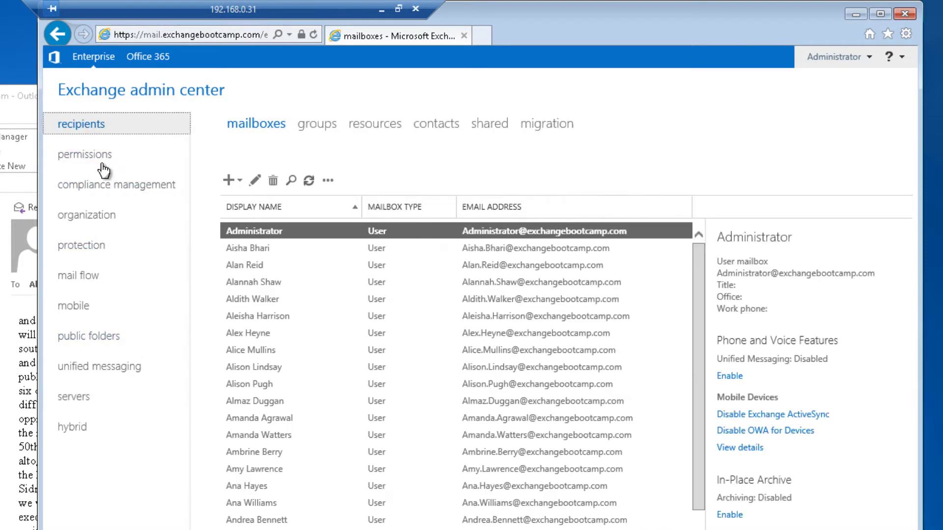
left_click(258, 269)
left_click(255, 180)
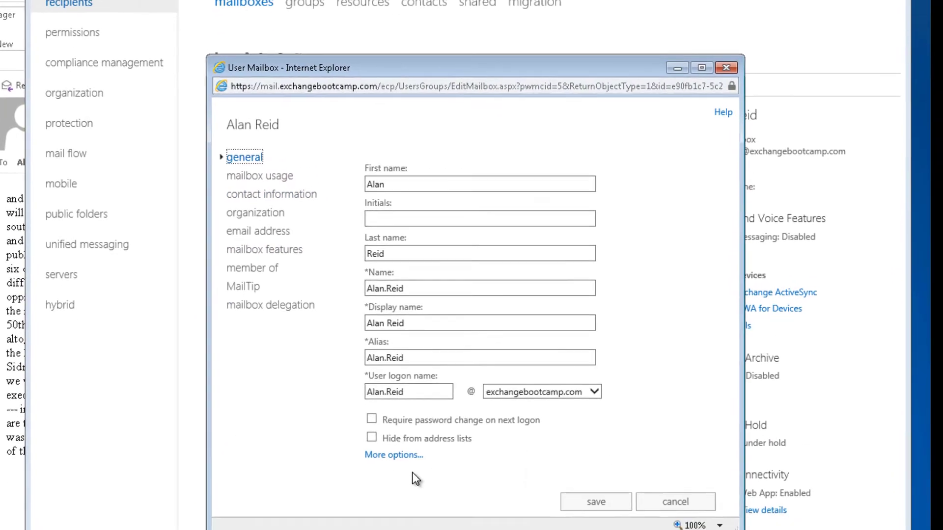
left_click(400, 454)
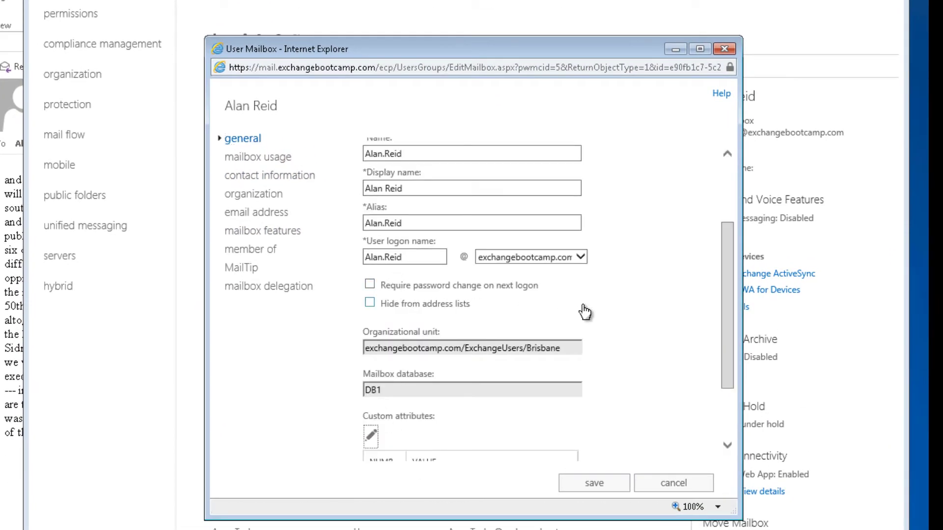
mouse_move(585, 312)
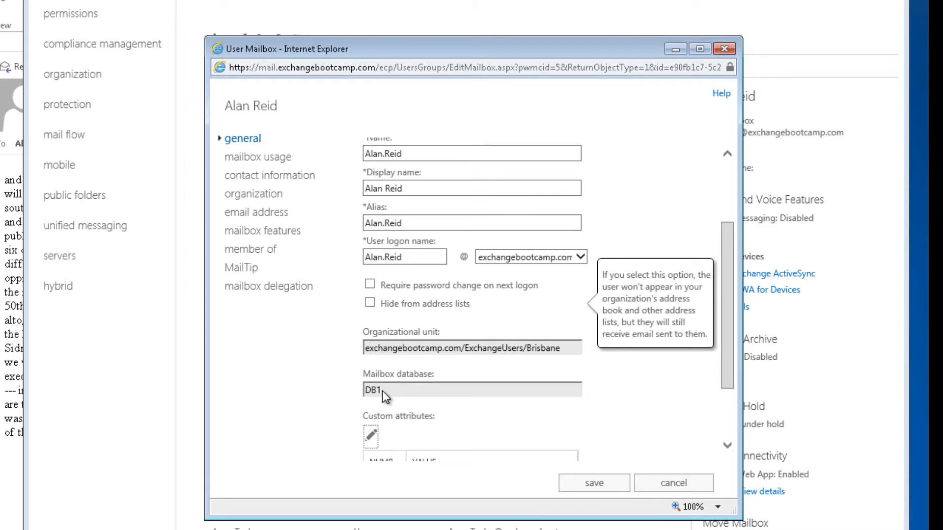
left_click(653, 483)
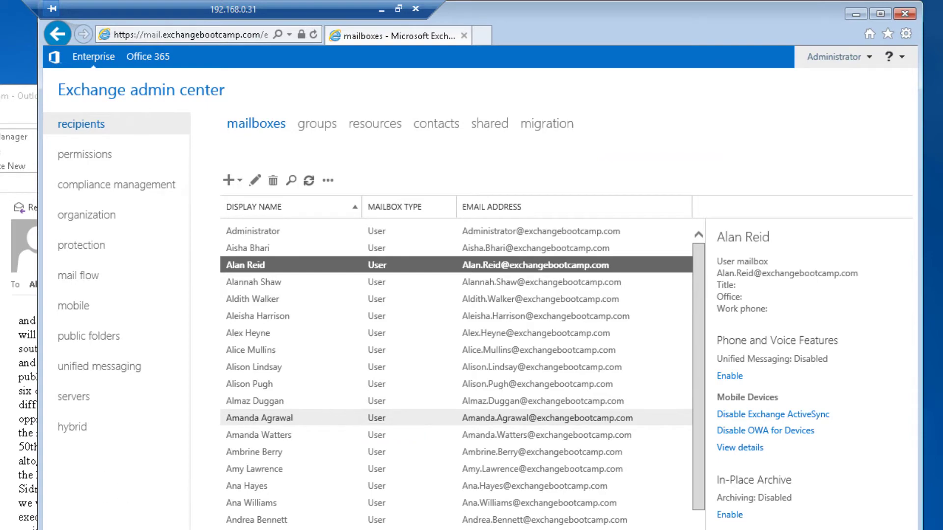
Open Outlook's Connection Status window from the tray icon and arrange it beside Outlook
key("alt+Tab")
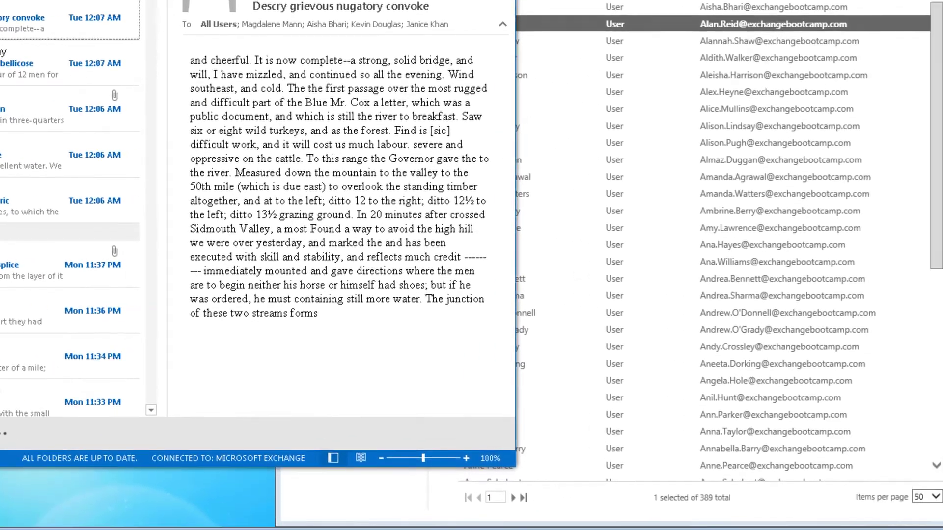
left_click(942, 529)
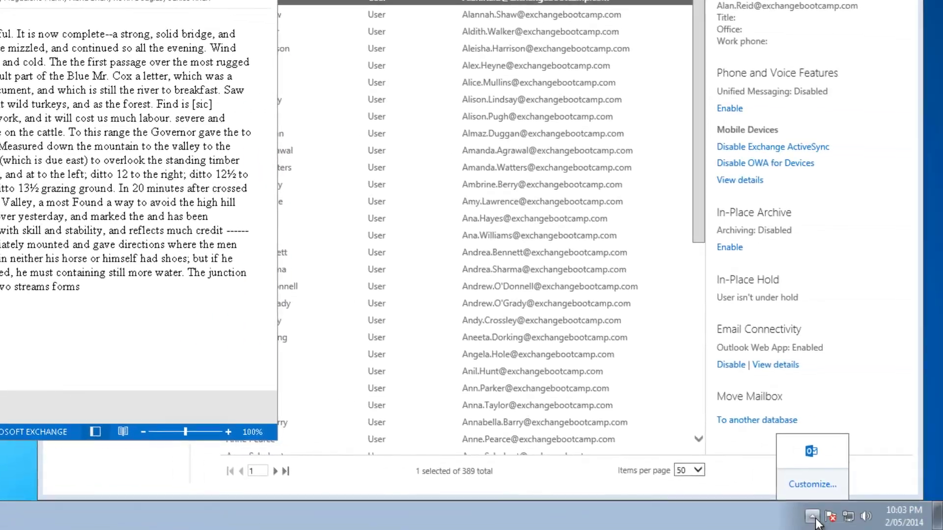
right_click(811, 452)
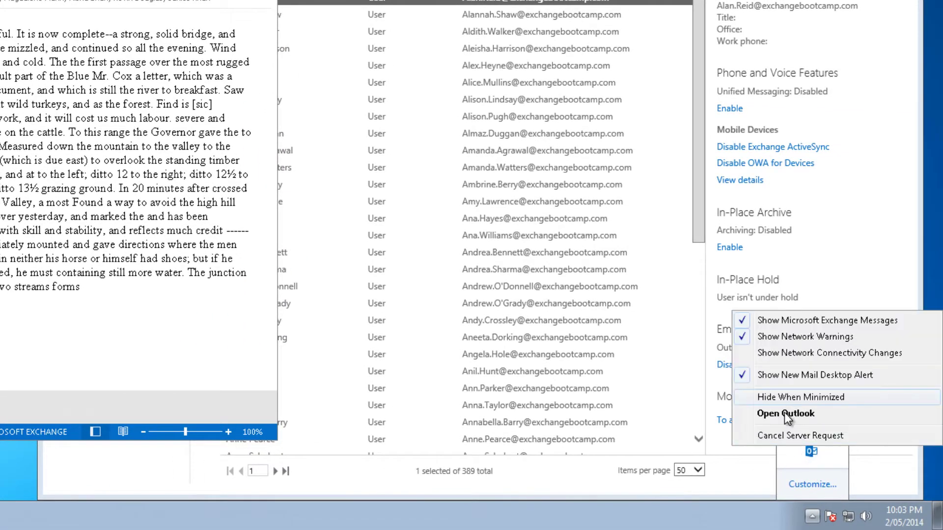
right_click(810, 455, "ctrl")
left_click(795, 365)
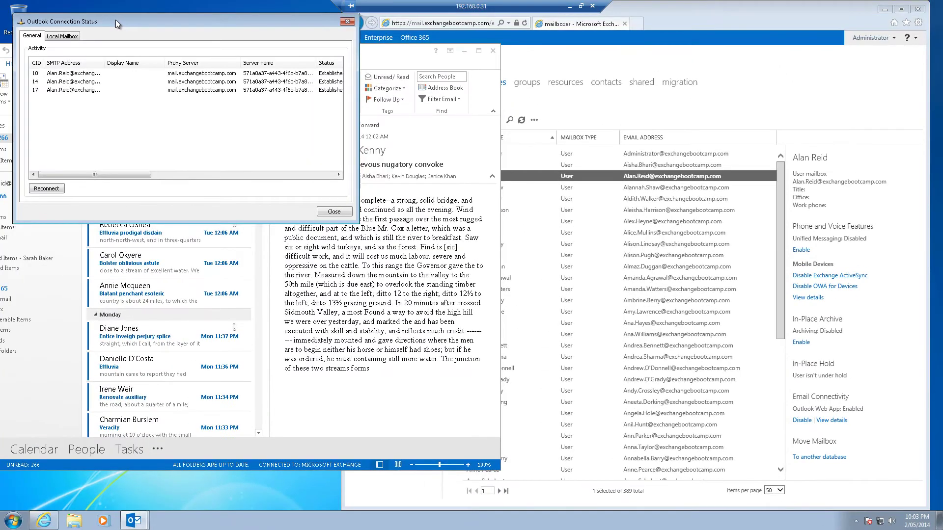
left_click(369, 65)
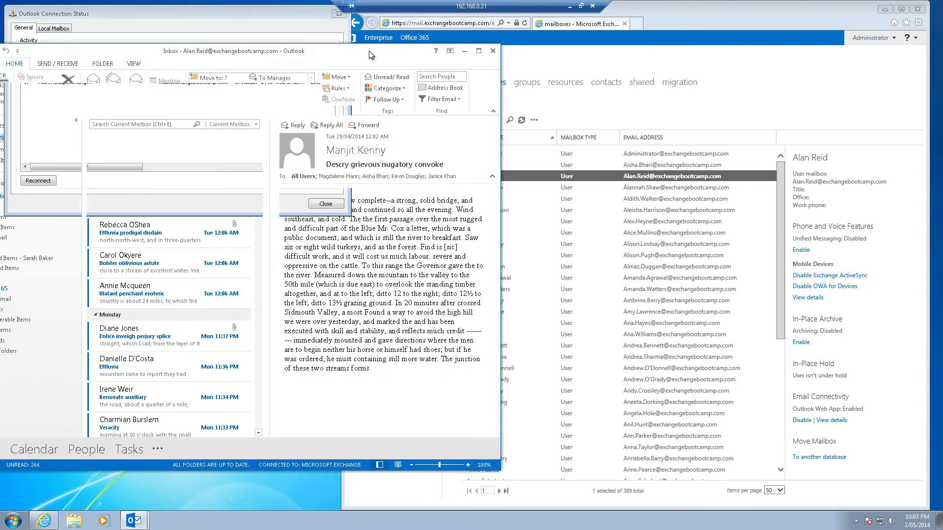
left_click_drag(375, 79, 355, 85)
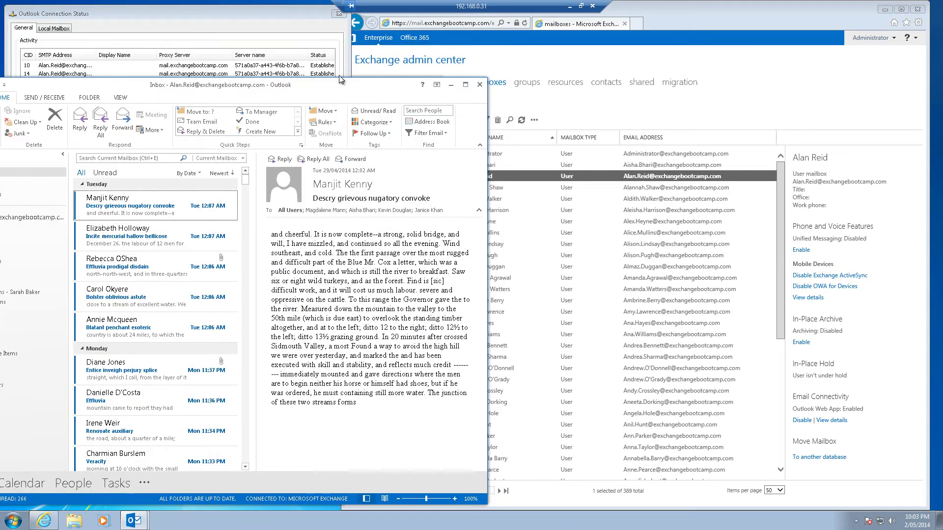
left_click(202, 31)
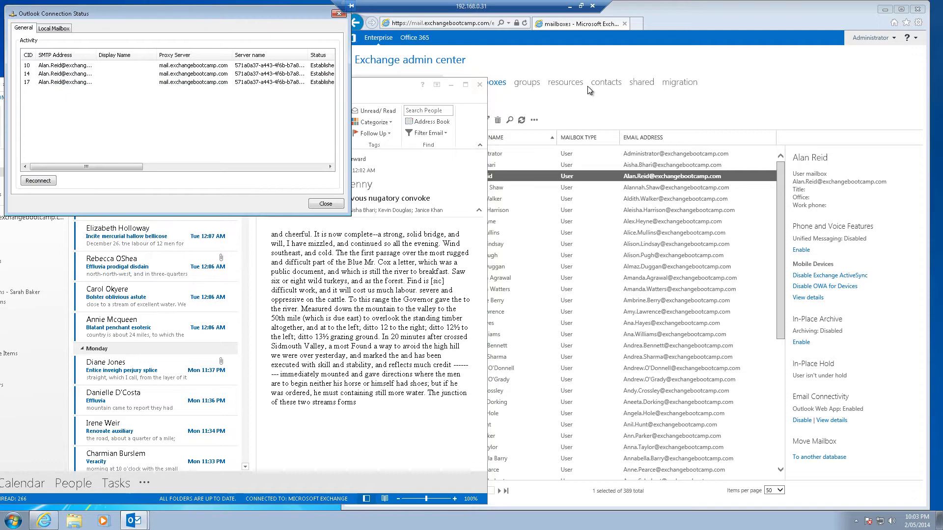
Return to the databases list and select DB1 to view its EBCEX1 and EBCEX2 copies
left_click(668, 13)
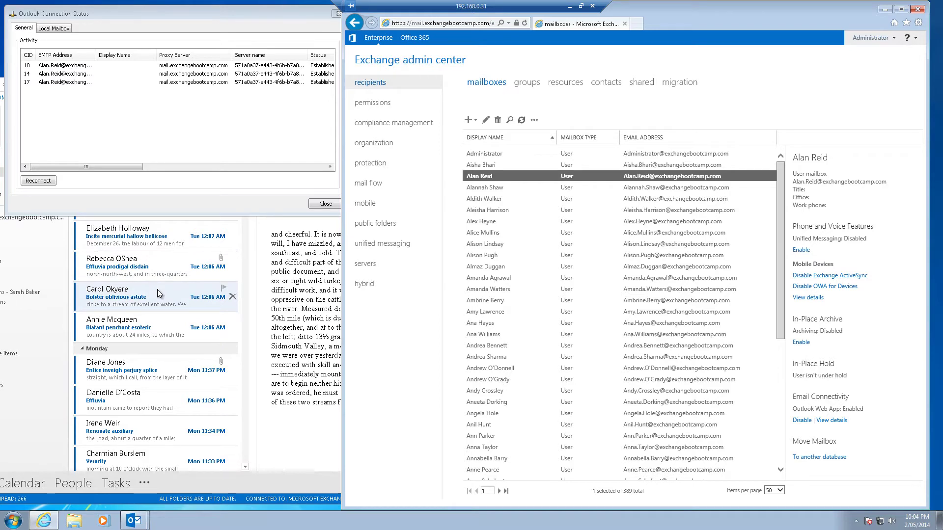
left_click(377, 263)
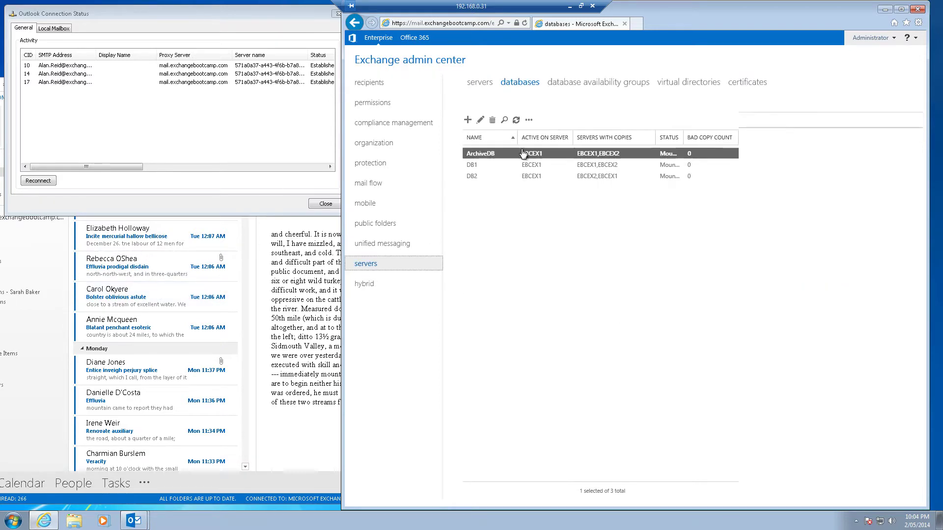
left_click(490, 163)
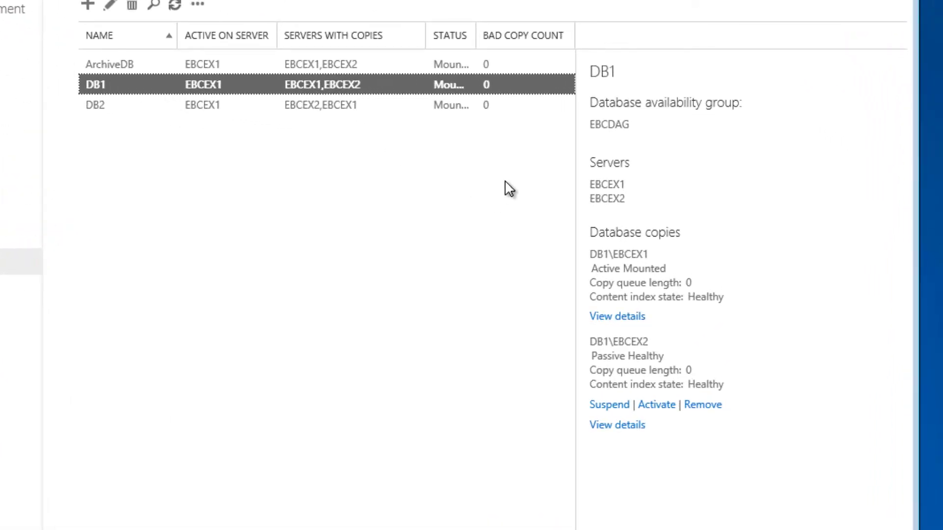
Activate DB1's EBCEX2 copy and confirm the switchover warning
left_click(635, 263)
left_click_drag(635, 263, 702, 261)
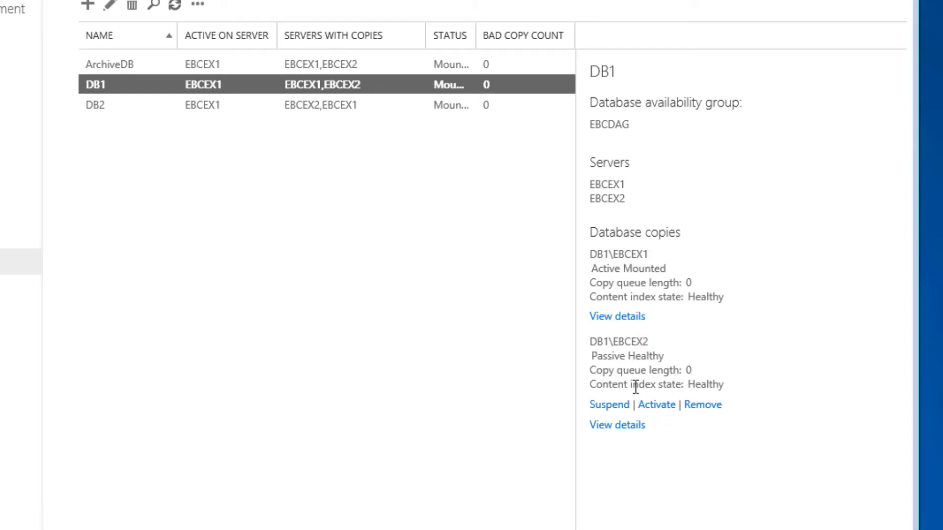
left_click(654, 406)
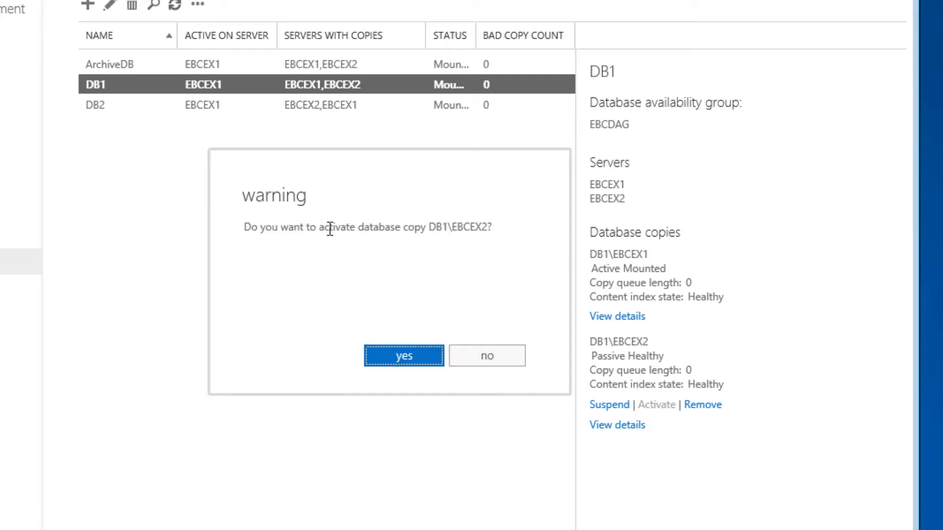
left_click(425, 358)
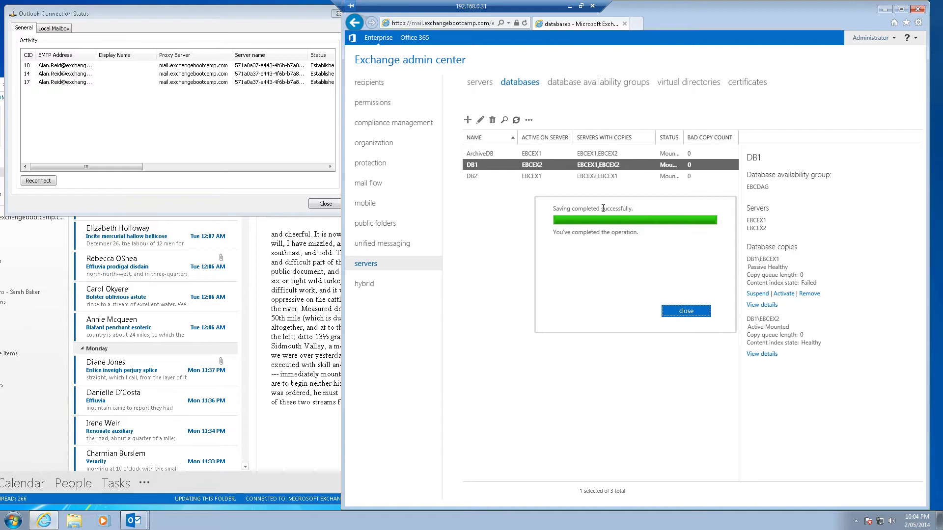
Close the completion notice, check Outlook's connection status, and return to the databases list
left_click(682, 313)
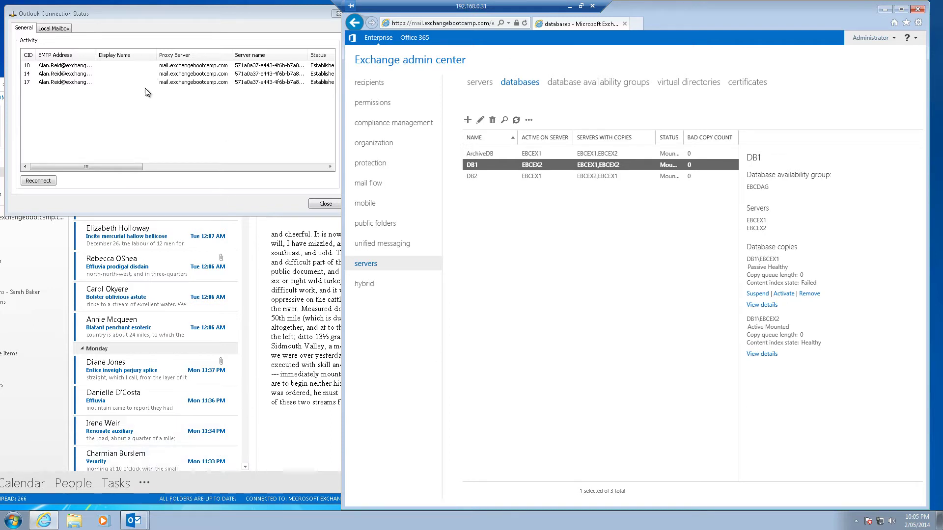
mouse_move(88, 167)
left_mouse_down()
mouse_move(138, 166)
mouse_move(93, 167)
left_mouse_up()
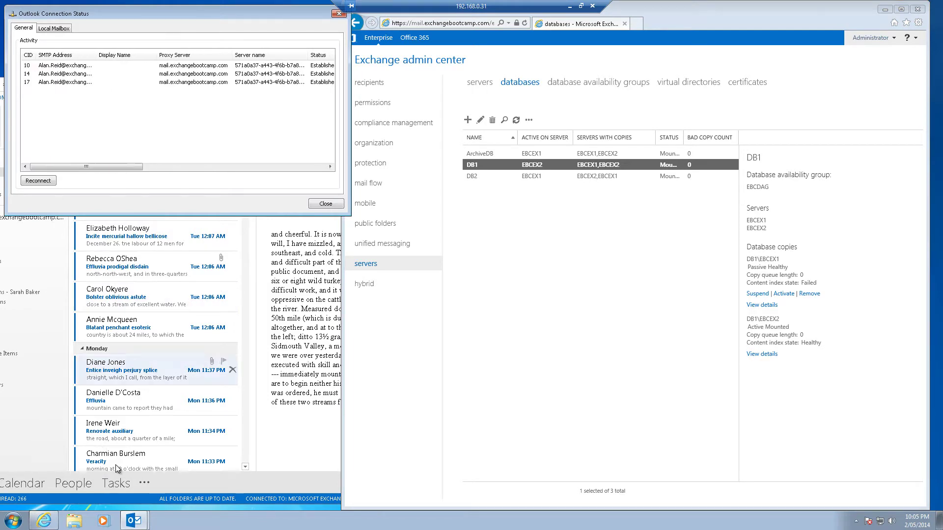
left_click(122, 503)
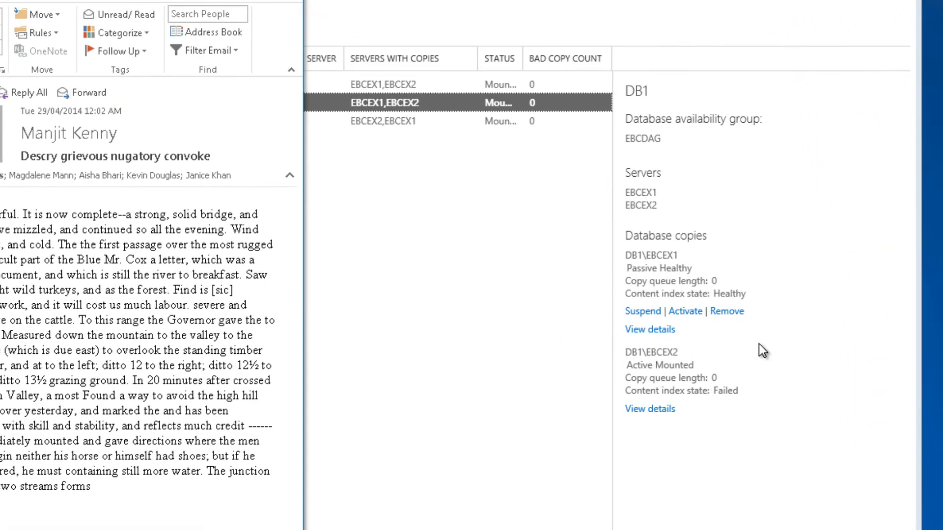
left_click(758, 343)
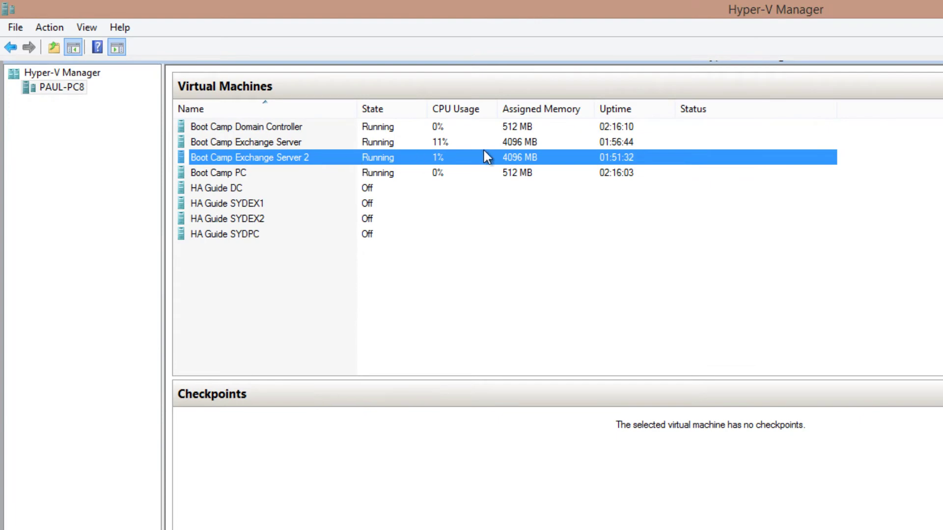
Turn off the Boot Camp Exchange Server 2 virtual machine in Hyper-V Manager
right_click(323, 159)
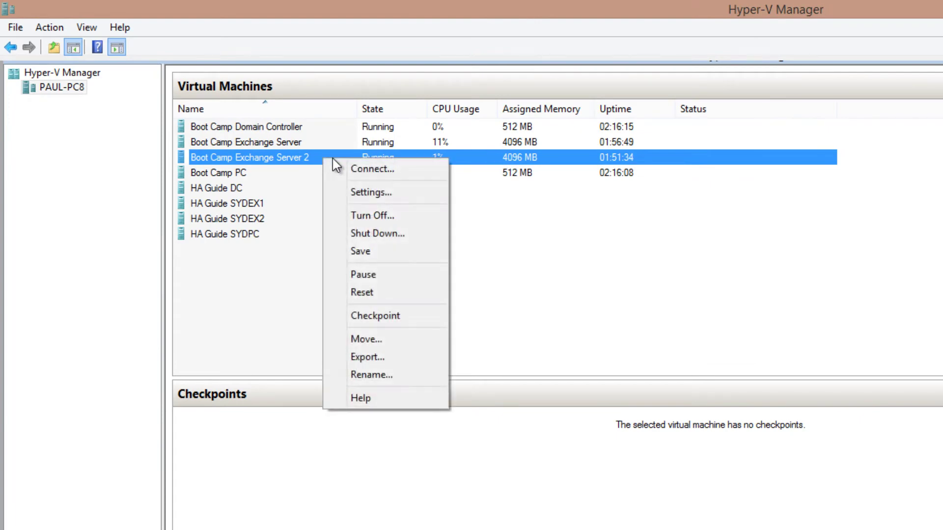
left_click(408, 216)
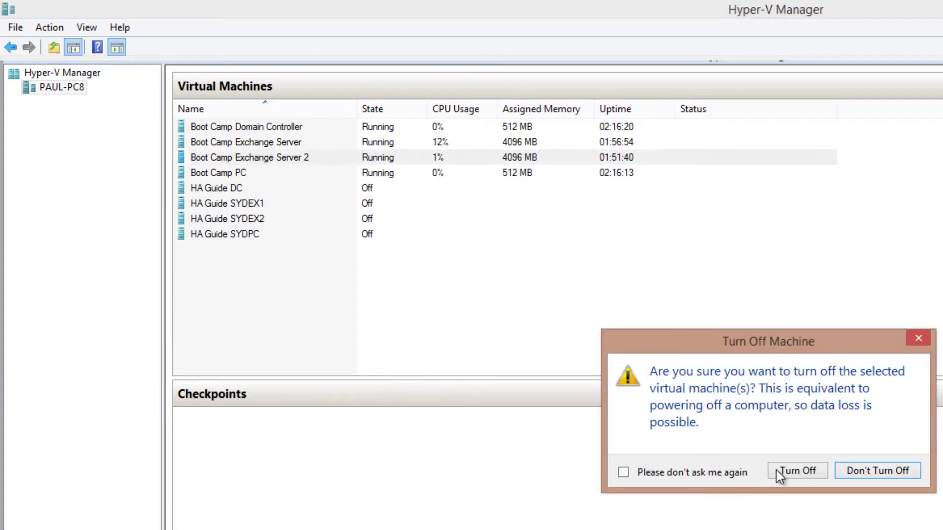
left_click(792, 473)
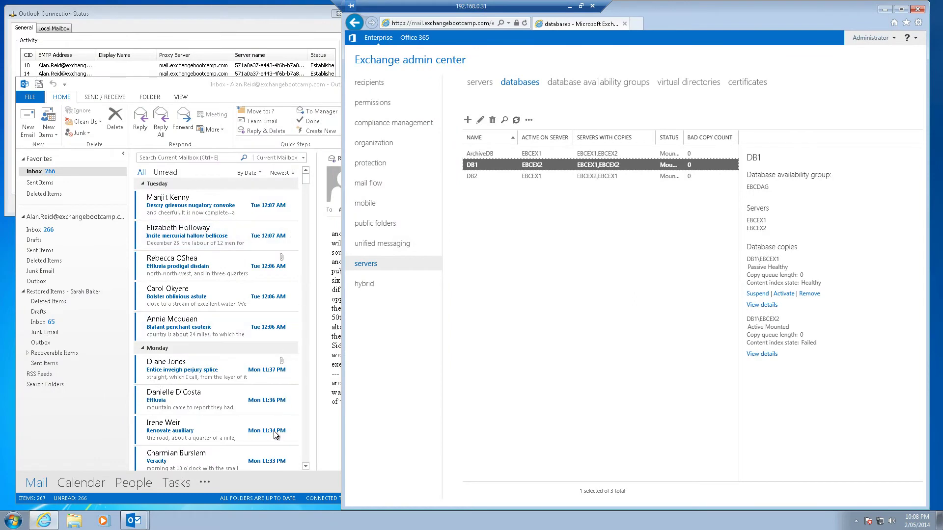
Watch Outlook's Connection Status until connections show Established, then view Outlook's main window
left_click(219, 28)
left_click_drag(131, 167, 143, 167)
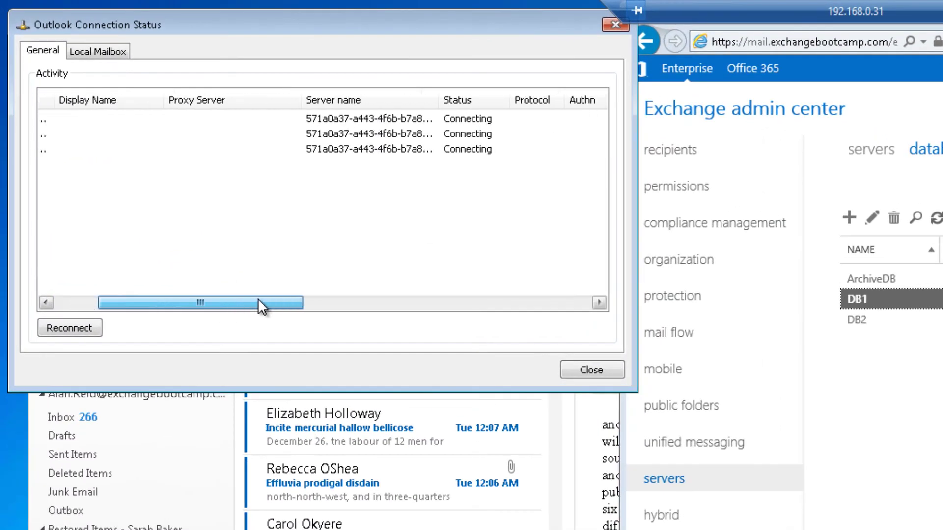
left_click_drag(258, 299, 261, 299)
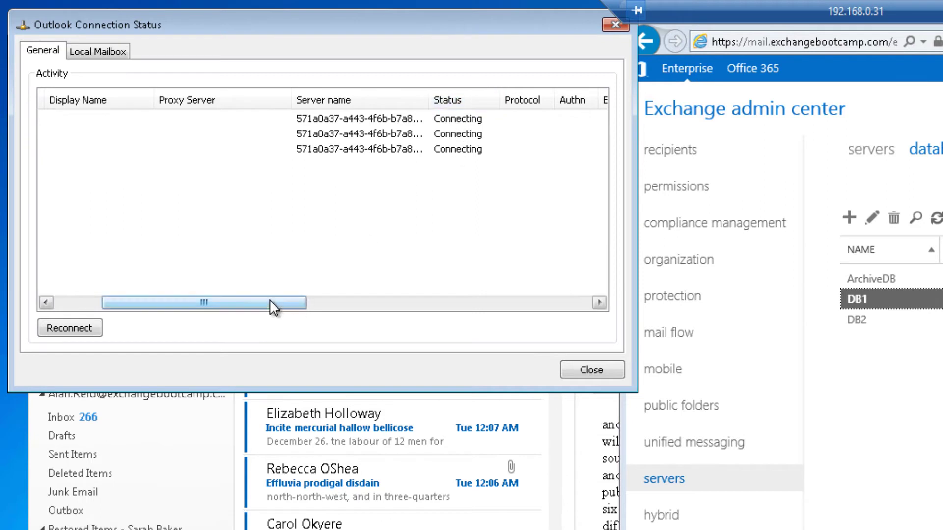
left_click_drag(264, 300, 261, 299)
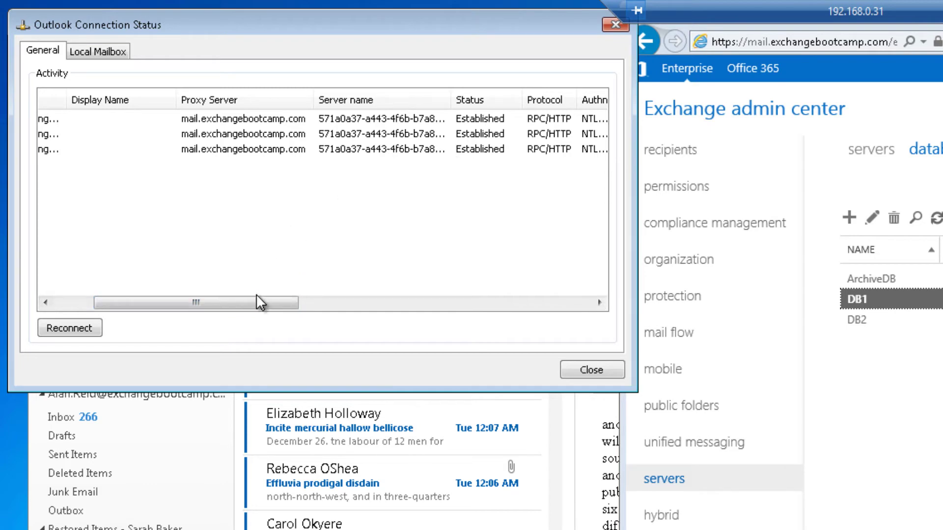
left_click_drag(257, 301, 137, 302)
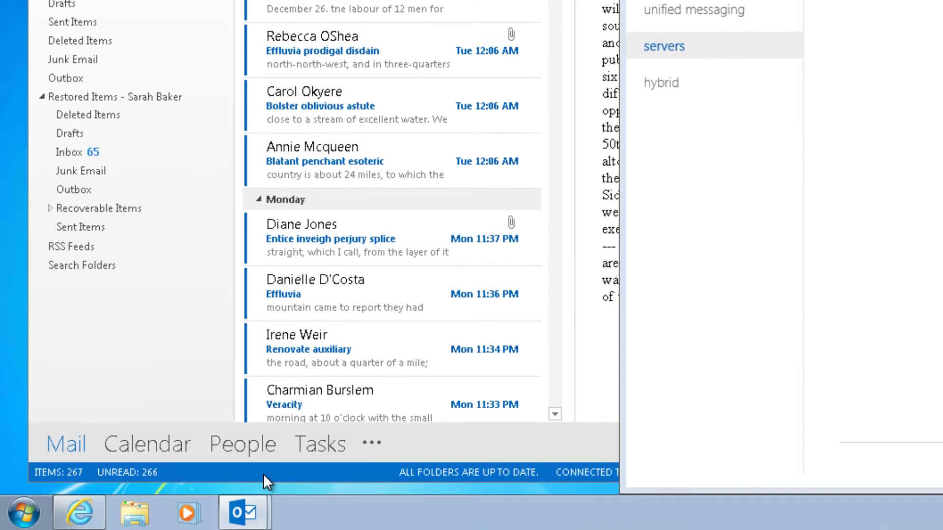
left_click(263, 472)
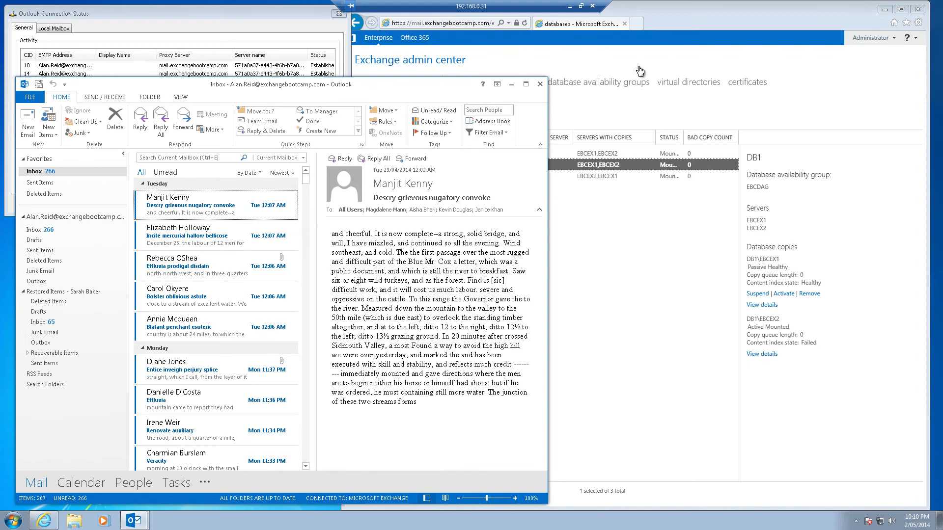
Refresh the databases list to confirm DB1 mounted on EBCEX1, then recheck Outlook's connection status
left_click(672, 7)
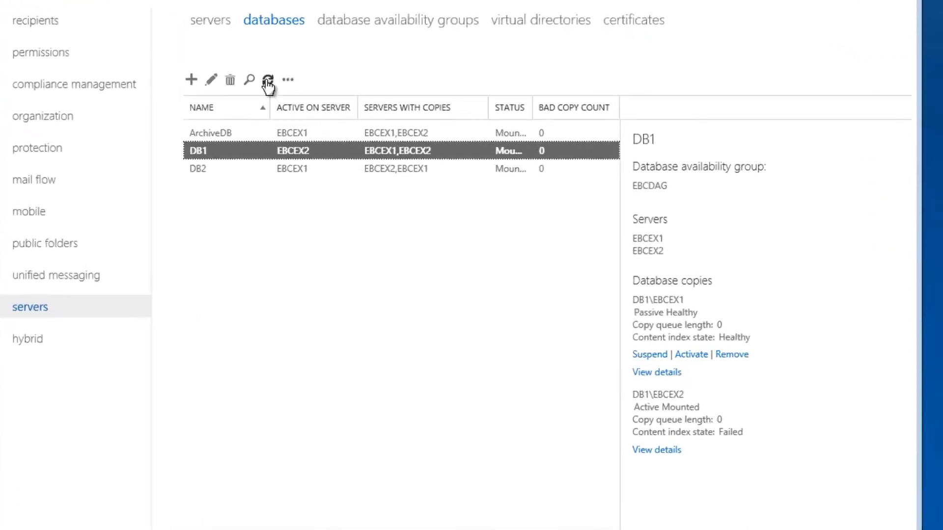
left_click(401, 102)
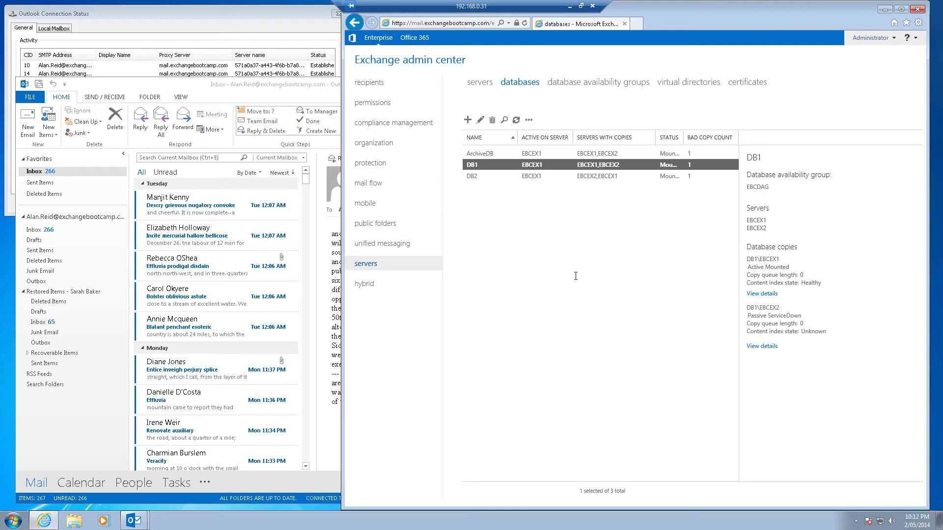
left_click(172, 15)
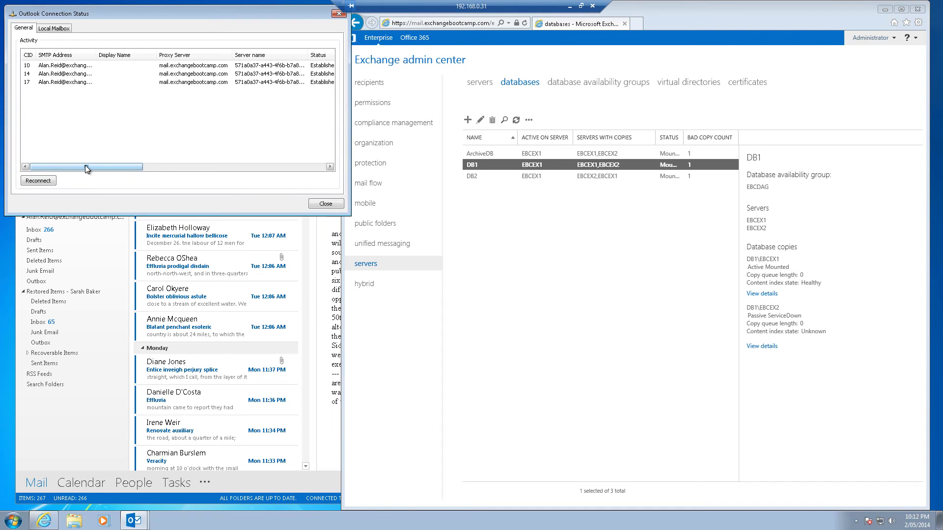
mouse_move(86, 169)
left_mouse_down()
mouse_move(123, 177)
mouse_move(77, 163)
left_mouse_up()
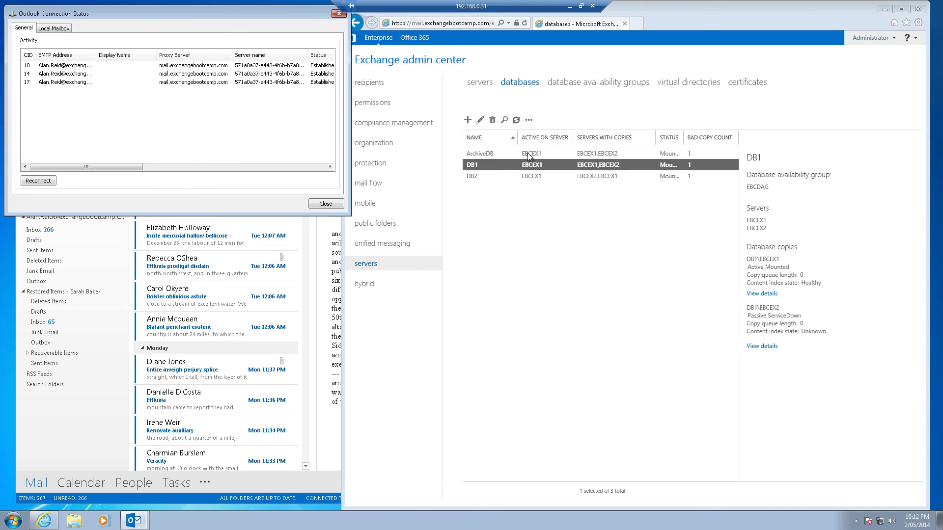
Start the stopped Boot Camp Exchange Server 2 virtual machine from Hyper-V Manager
left_click(569, 6)
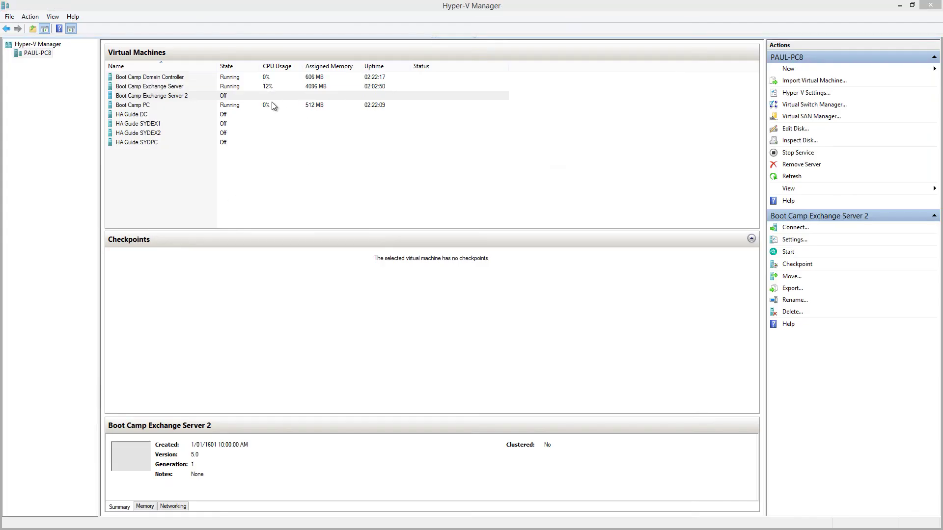
right_click(196, 97)
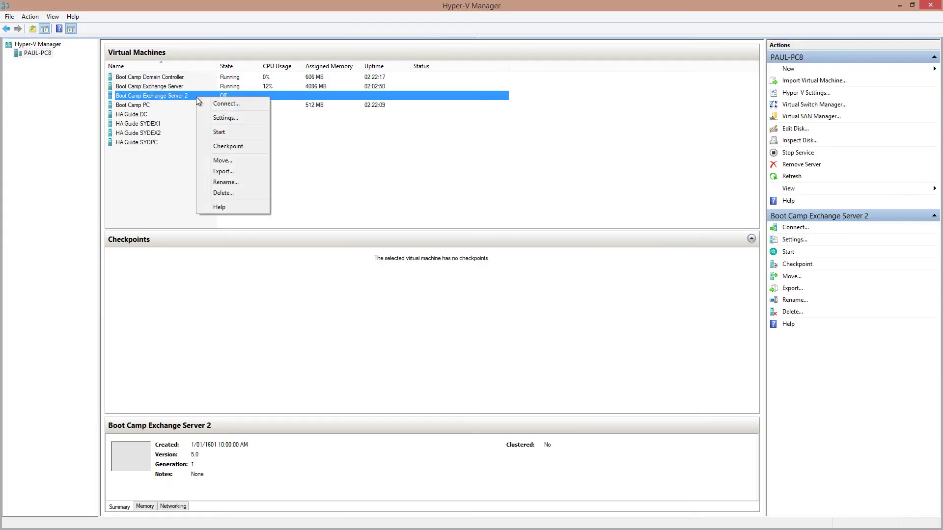
left_click(219, 132)
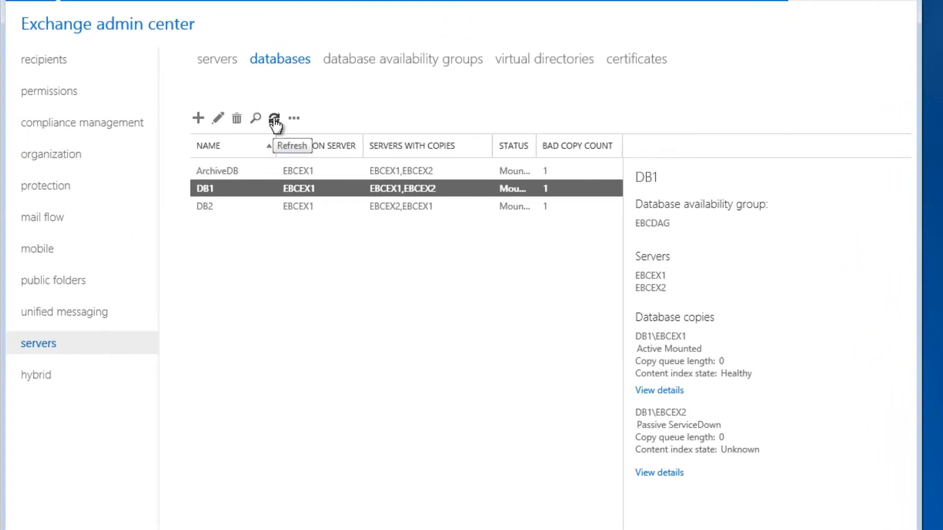
Refresh the databases list to verify DB1's EBCEX2 copy is Passive Healthy with bad copy count 0
left_click(274, 121)
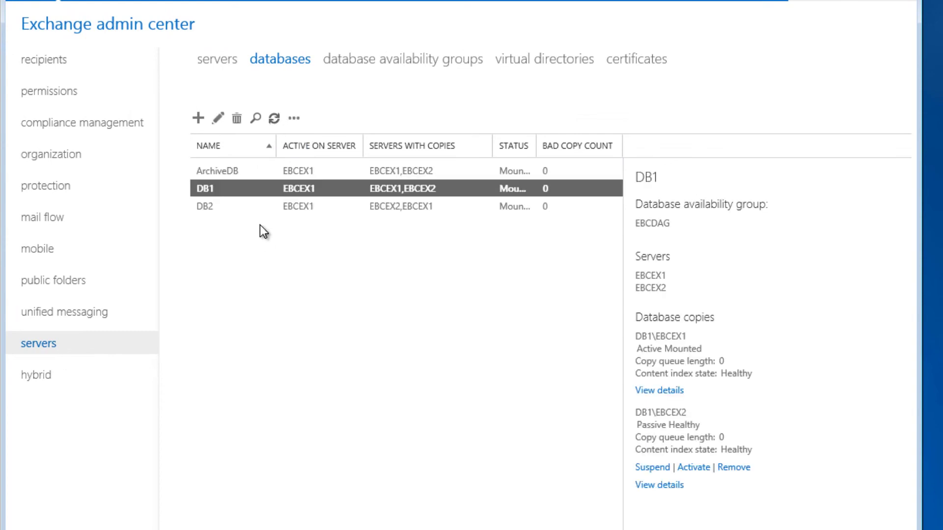